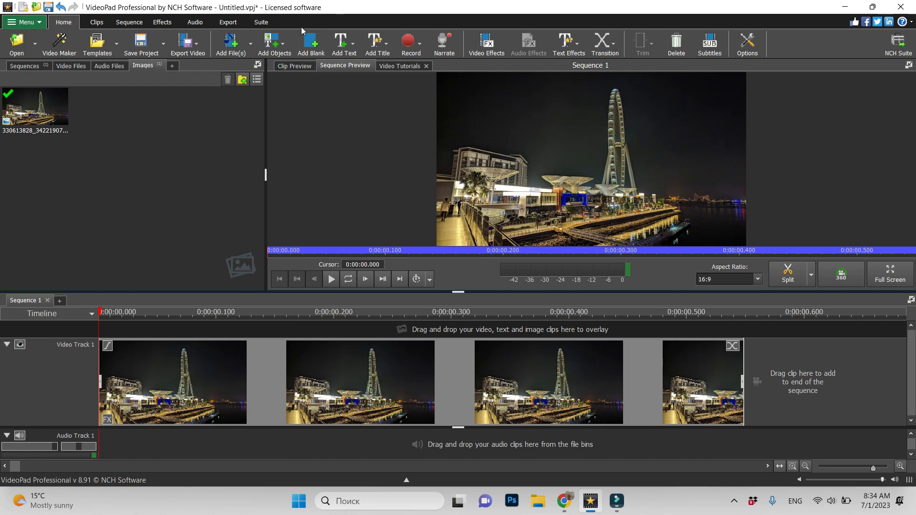
# Add a Scrolling Left to Right text clip over the image and replace its placeholder text with "Dubai"
pyautogui.click(344, 49)
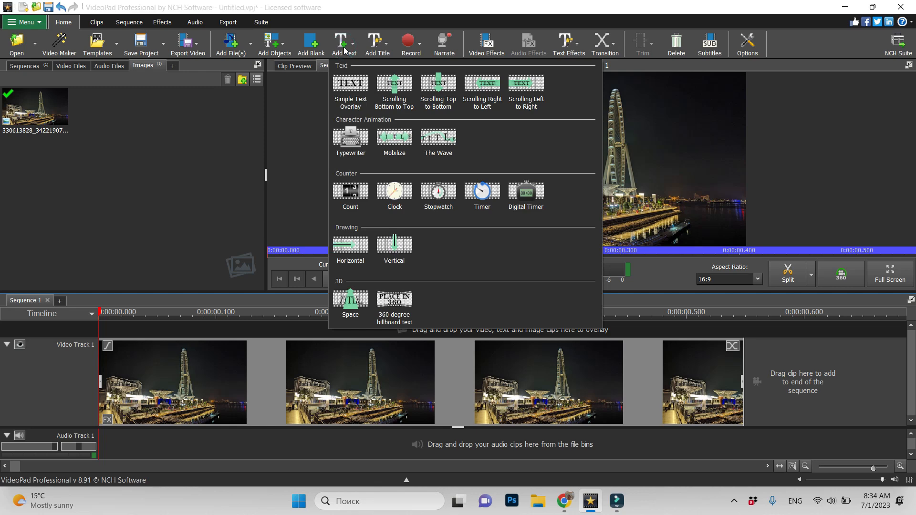
pyautogui.click(527, 90)
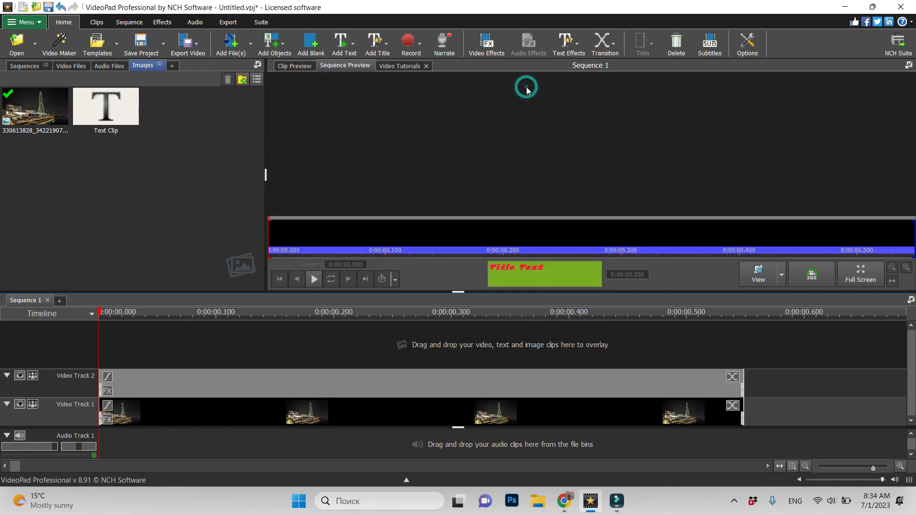
pyautogui.moveTo(437, 329); pyautogui.dragTo(369, 322)
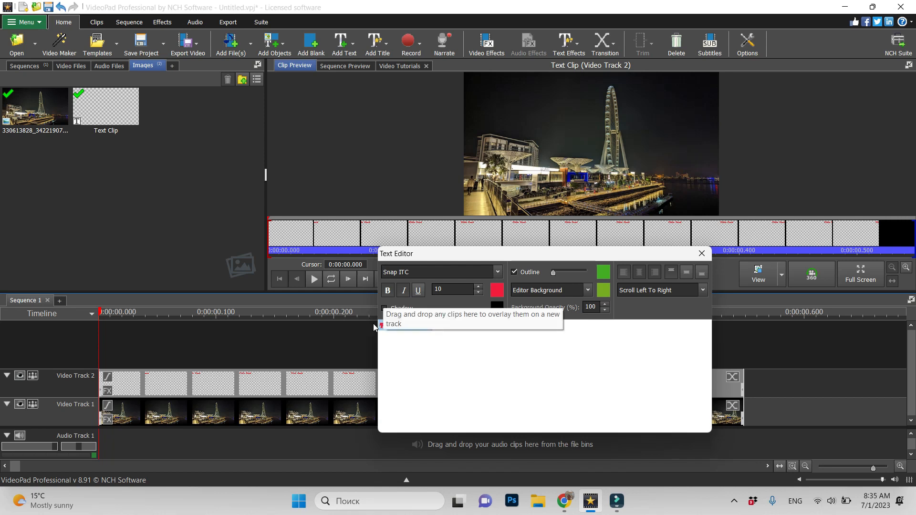
pyautogui.write('Dubai')
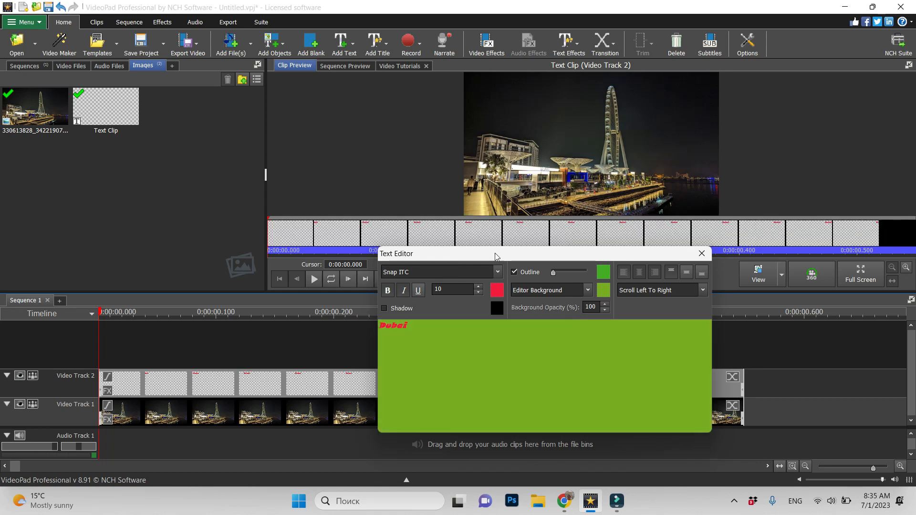
# Change the font colour of the word "Dubai" to the yellow swatch
pyautogui.moveTo(427, 326); pyautogui.dragTo(364, 324)
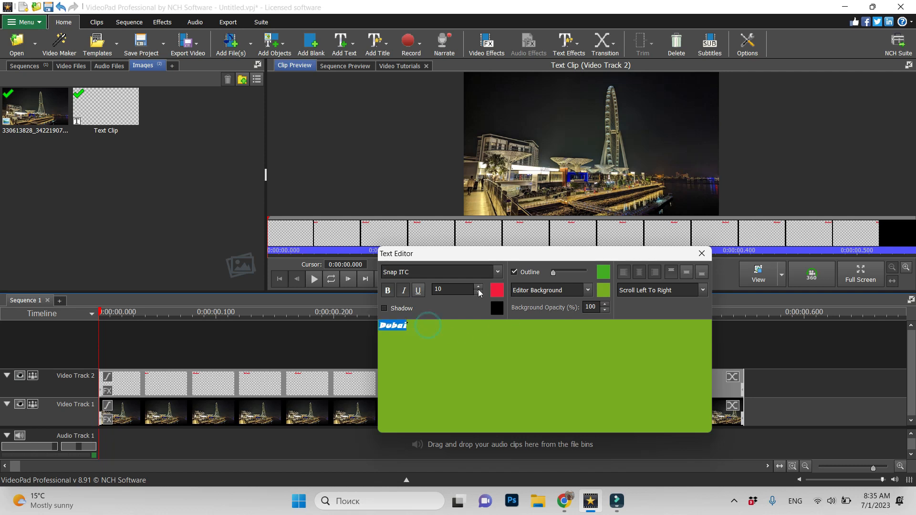
pyautogui.click(497, 289)
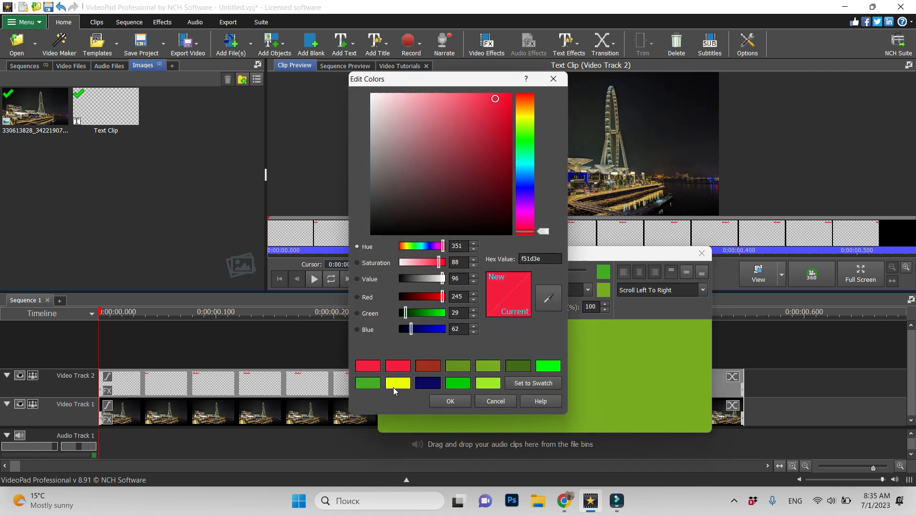
pyautogui.click(395, 386)
pyautogui.click(450, 401)
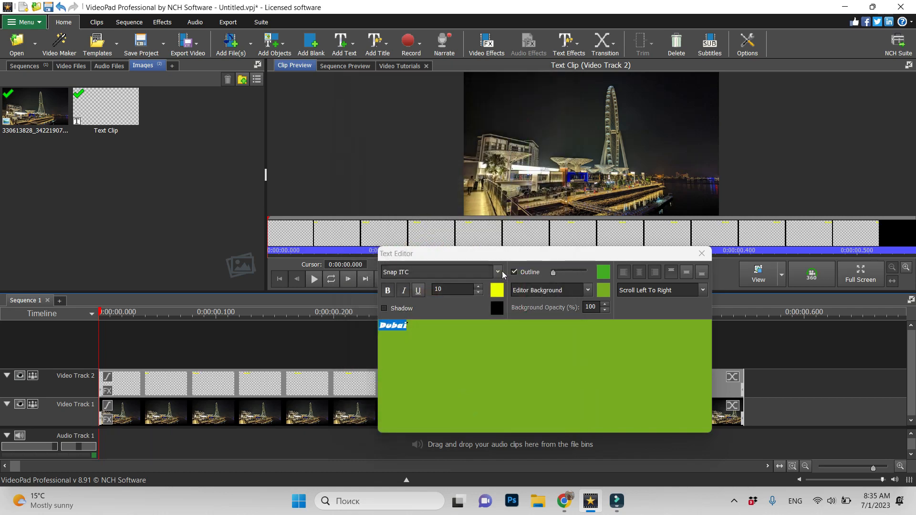
# Lower the "Dubai" text to about the middle height of the picture and play the sequence from the start
pyautogui.click(529, 233)
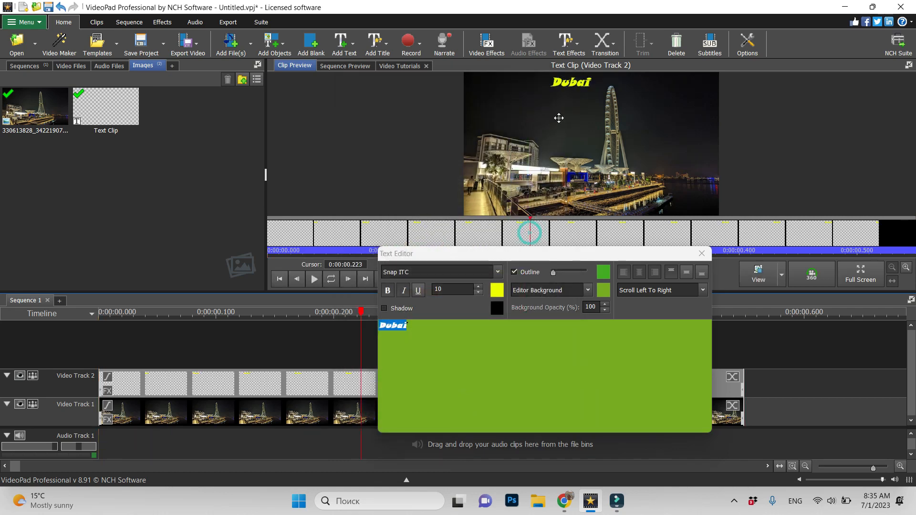
pyautogui.moveTo(574, 86); pyautogui.dragTo(574, 143)
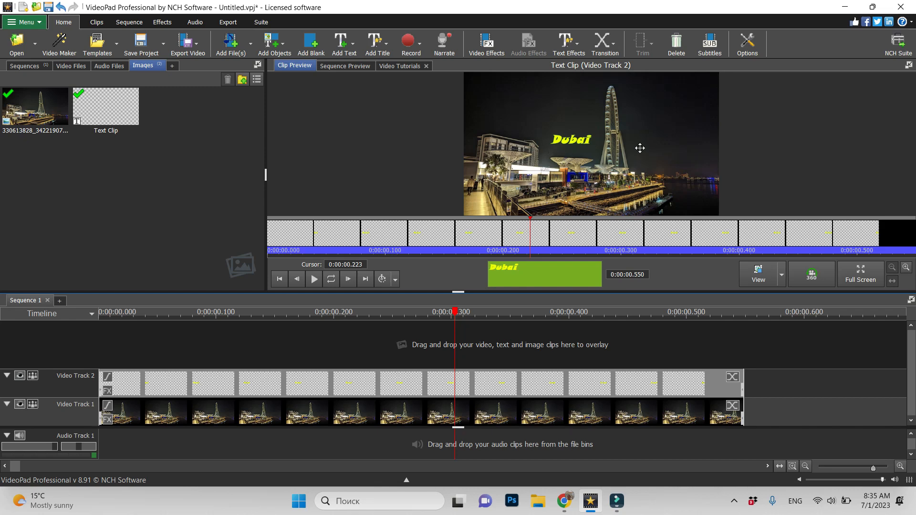
pyautogui.moveTo(455, 311); pyautogui.dragTo(74, 372)
pyautogui.click(330, 279)
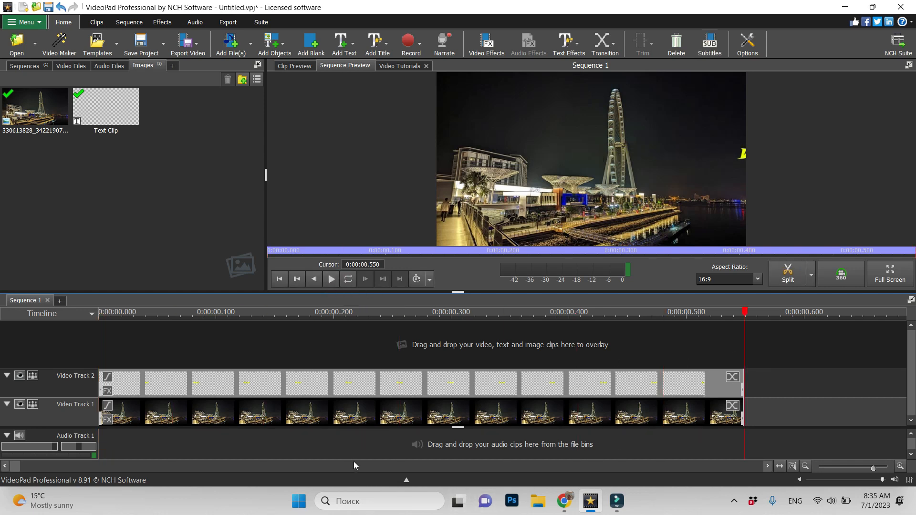
# Slow the text clip on Video Track 2 down to a clip speed of 20%
pyautogui.moveTo(873, 468); pyautogui.dragTo(857, 470)
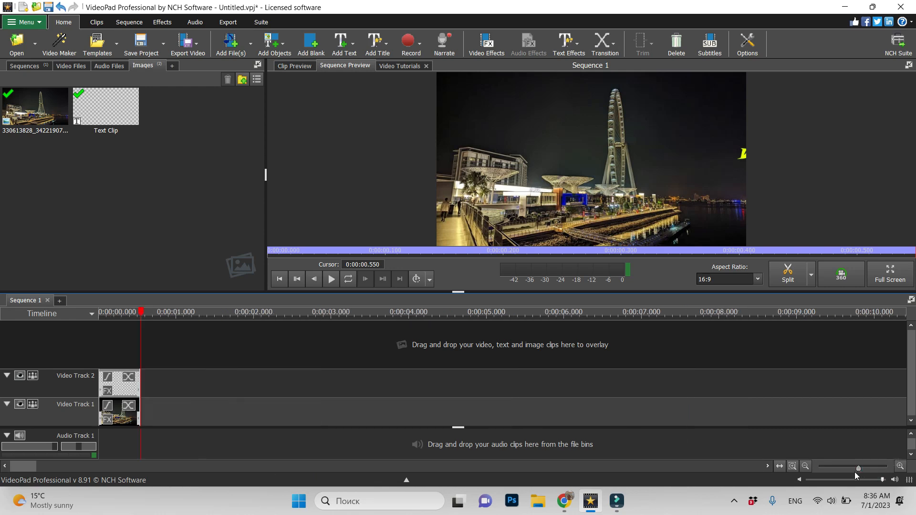
pyautogui.rightClick(122, 388)
pyautogui.click(167, 364)
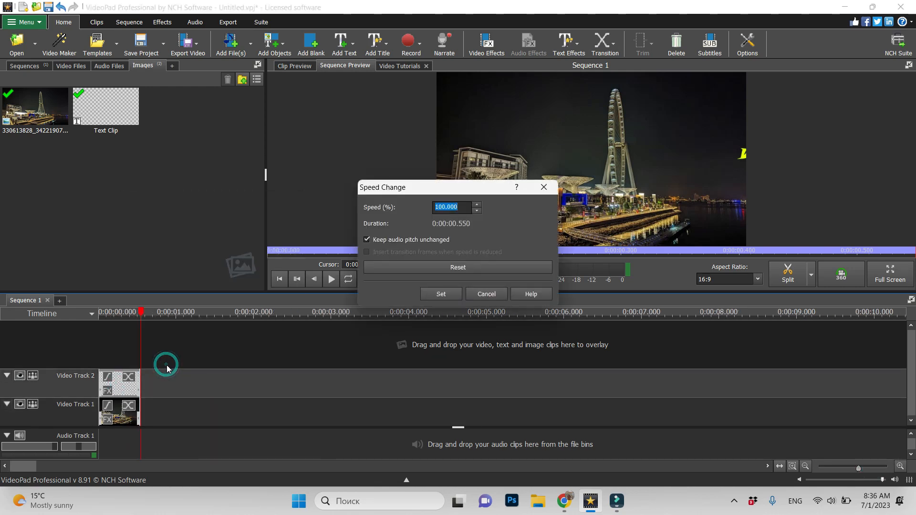
pyautogui.click(446, 206)
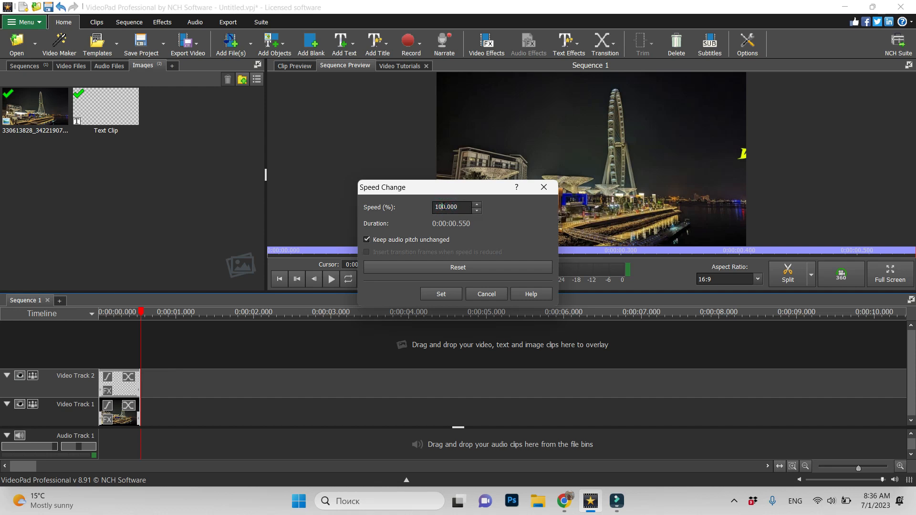
pyautogui.press('BackSpace')
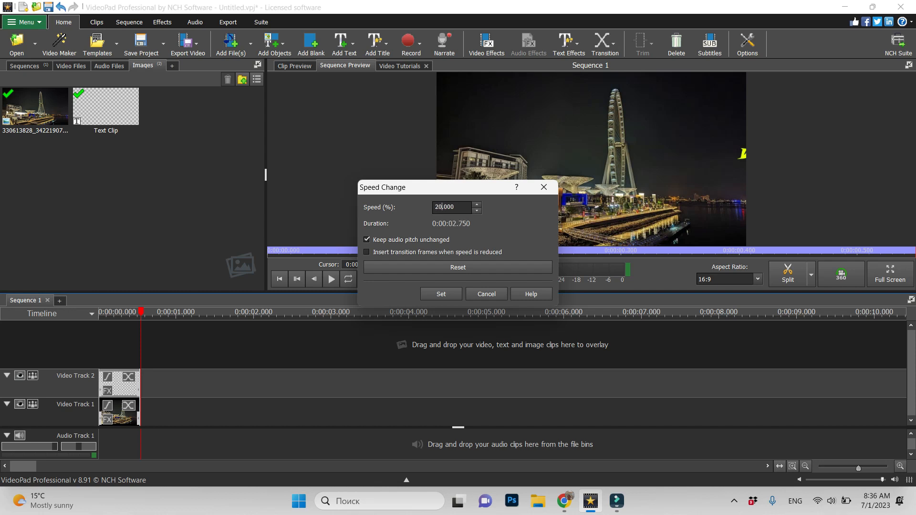
pyautogui.click(447, 294)
# Extend the image clip on Video Track 1 to the end of the text clip and play the sequence from the start
pyautogui.moveTo(141, 408); pyautogui.dragTo(310, 417)
pyautogui.moveTo(311, 313); pyautogui.dragTo(222, 314)
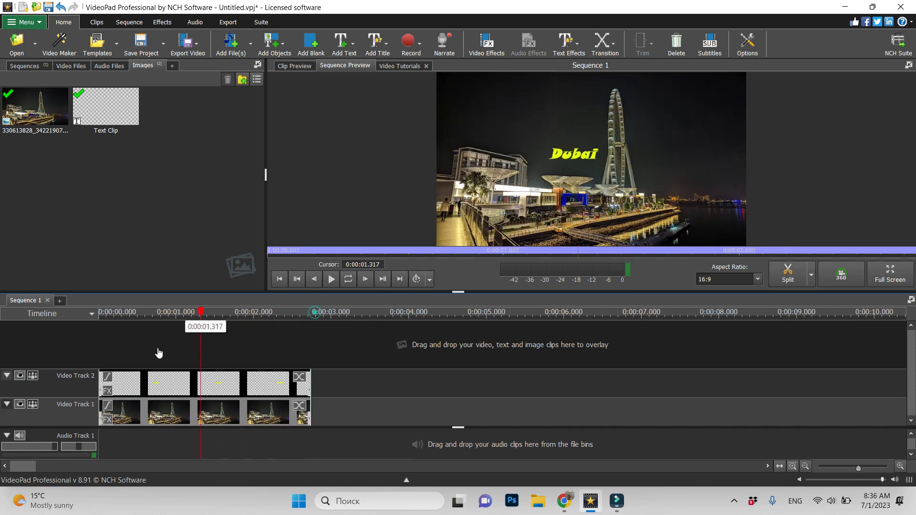
pyautogui.press('Home')
pyautogui.click(332, 278)
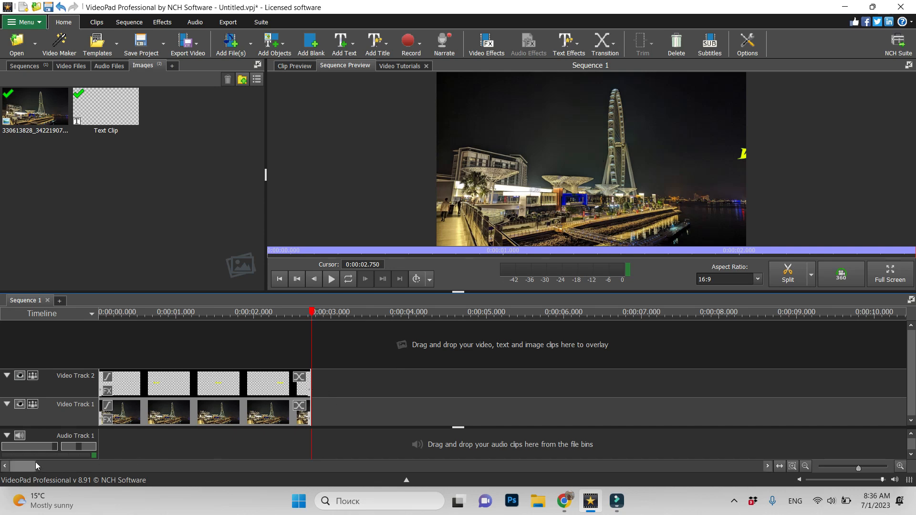
# Overlay a second copy of the image on a new track above the text and extend it to the end of the other clips
pyautogui.click(26, 102)
pyautogui.moveTo(26, 102); pyautogui.dragTo(95, 355)
pyautogui.moveTo(140, 356); pyautogui.dragTo(309, 380)
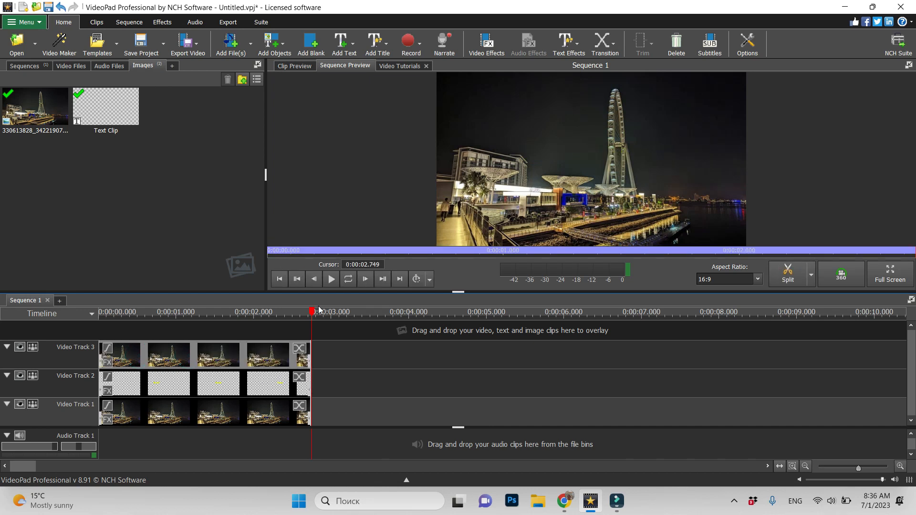
# Return the playhead to the start and add a polygon mask to the image clip on Video Track 3
pyautogui.moveTo(312, 312); pyautogui.dragTo(96, 332)
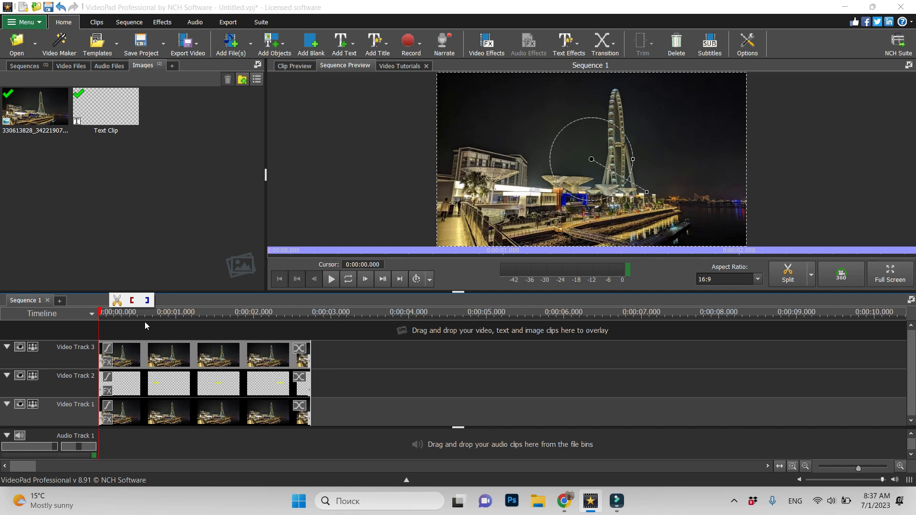
pyautogui.click(223, 353)
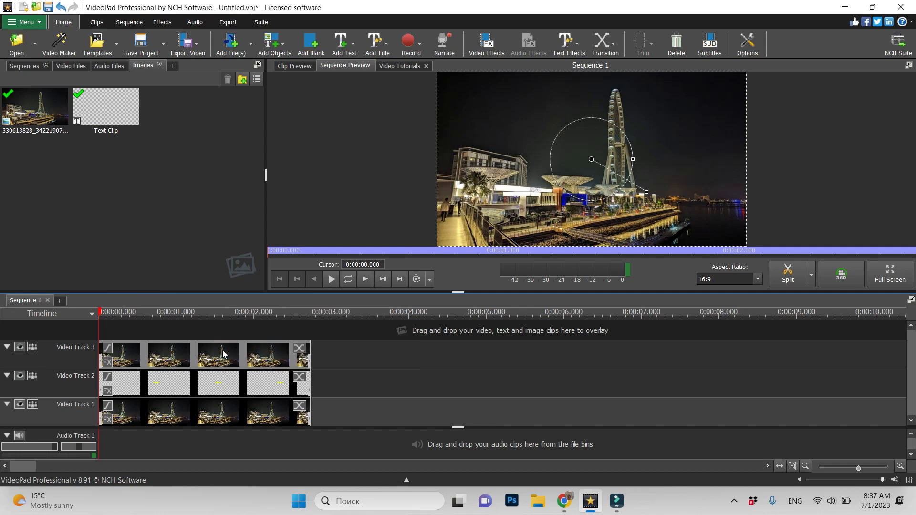
pyautogui.rightClick(200, 353)
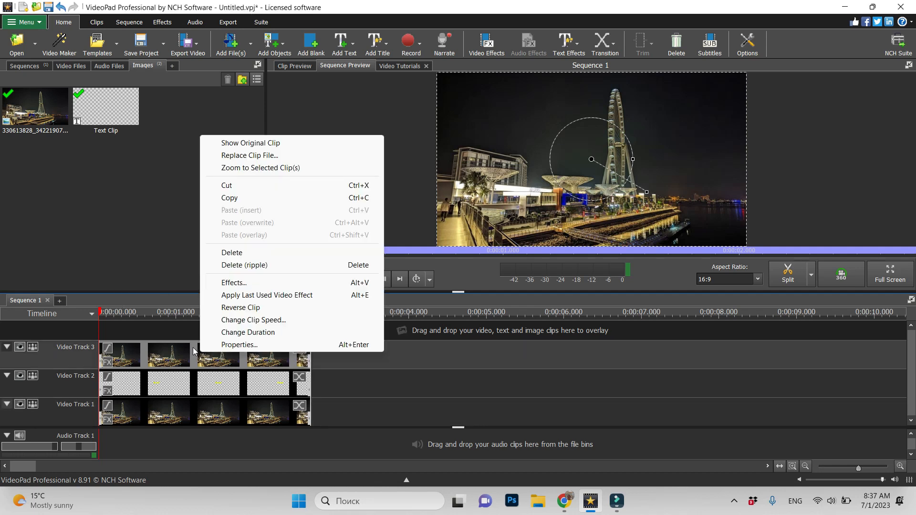
pyautogui.click(241, 283)
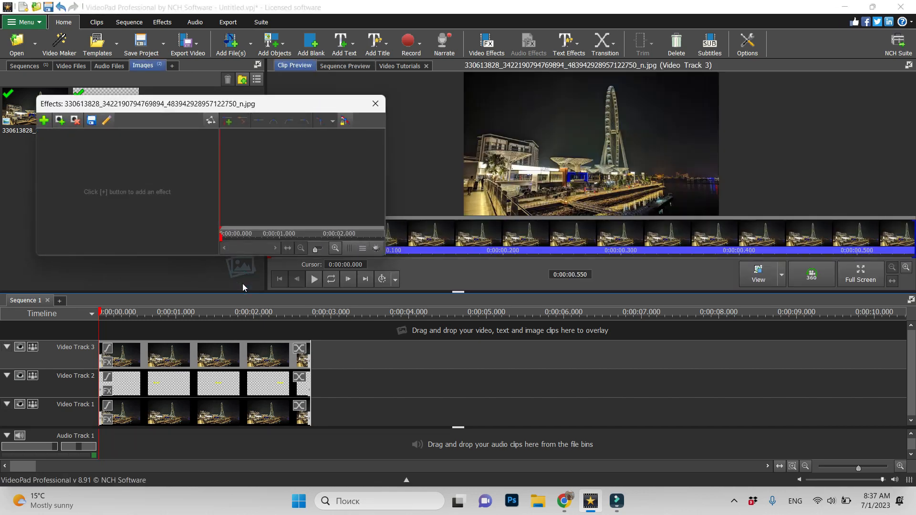
pyautogui.click(65, 123)
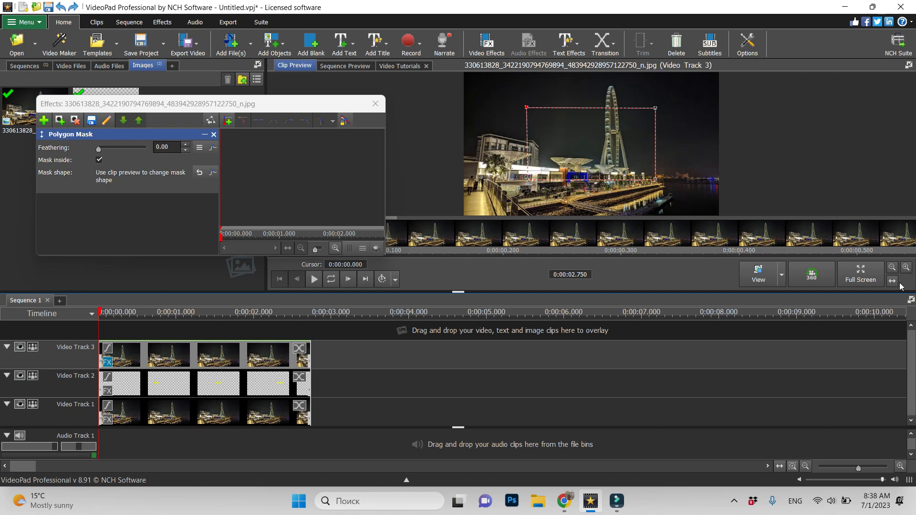
# Reshape the polygon mask in the full-screen preview so that its four corners closely enclose the Ferris wheel
pyautogui.click(860, 275)
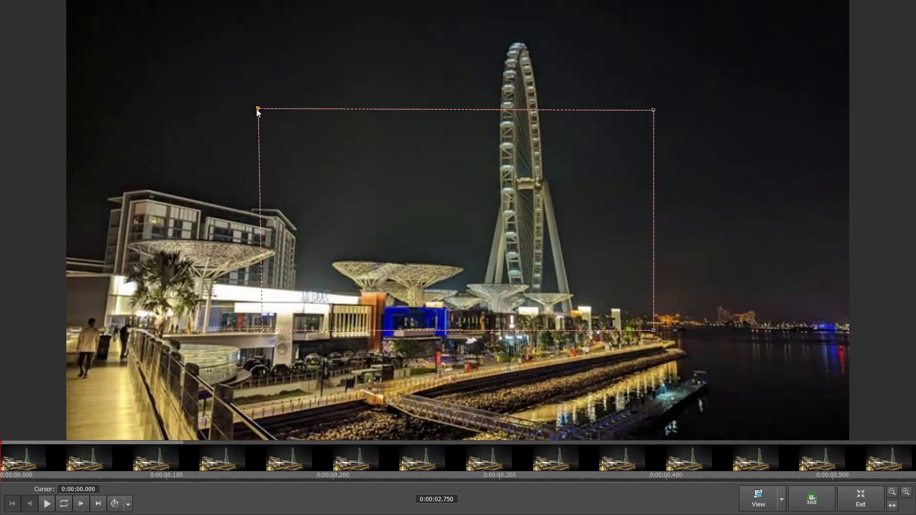
pyautogui.moveTo(257, 110); pyautogui.dragTo(483, 37)
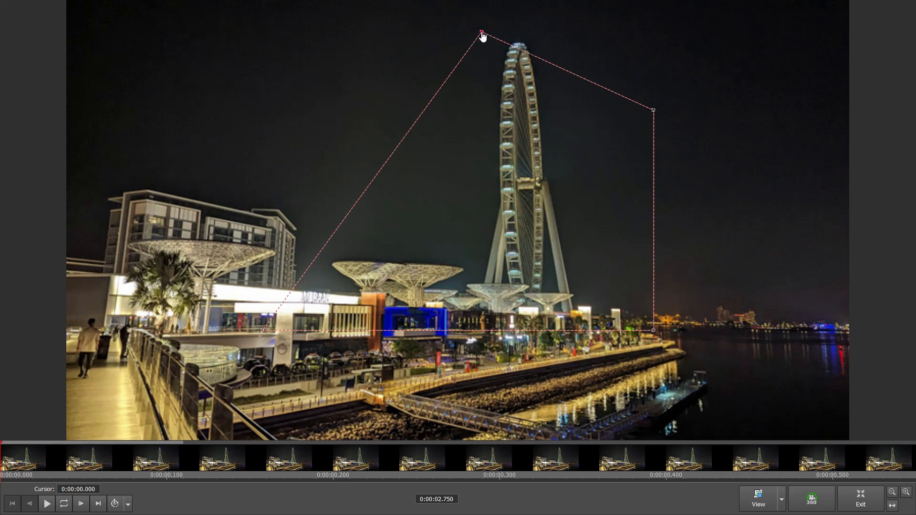
pyautogui.click(653, 110)
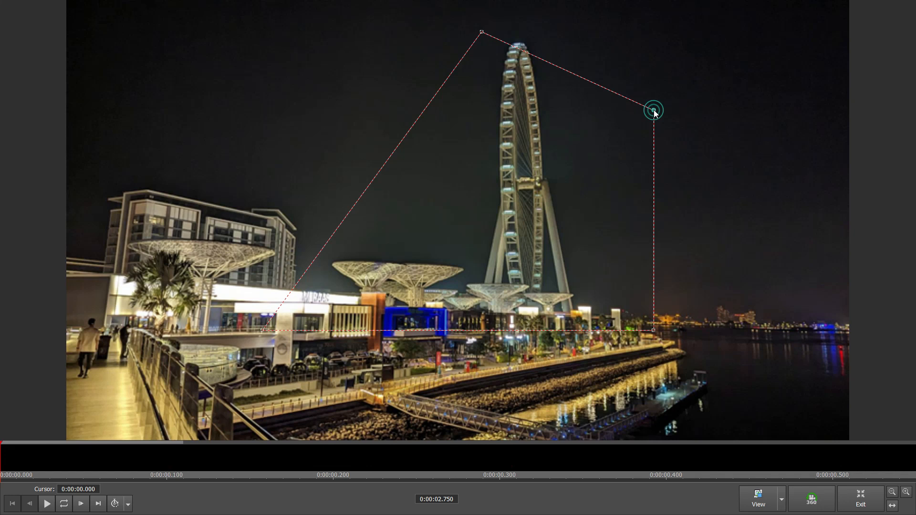
pyautogui.click(571, 34)
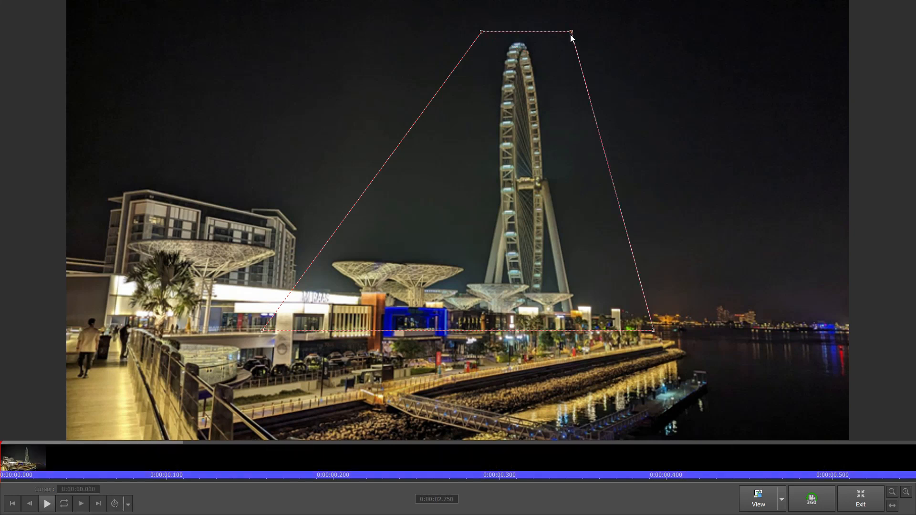
pyautogui.click(653, 330)
pyautogui.click(591, 320)
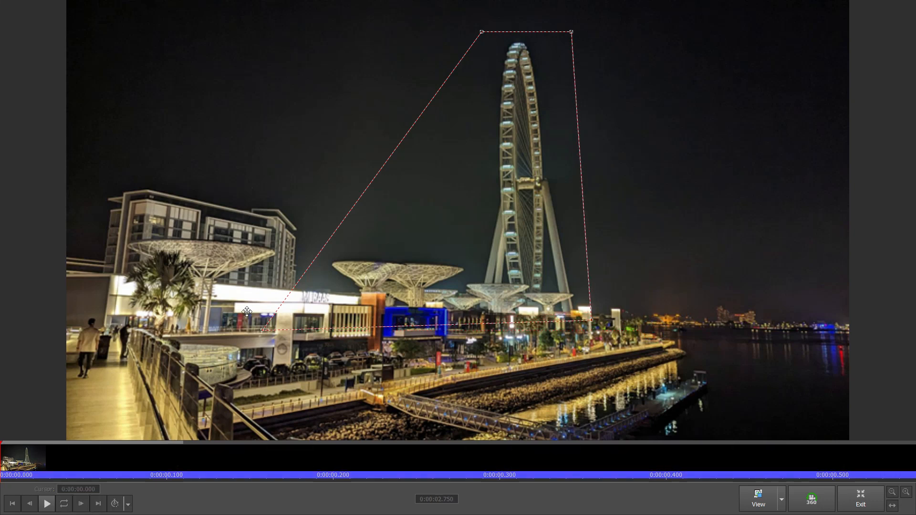
pyautogui.moveTo(263, 330); pyautogui.dragTo(476, 312)
pyautogui.click(861, 497)
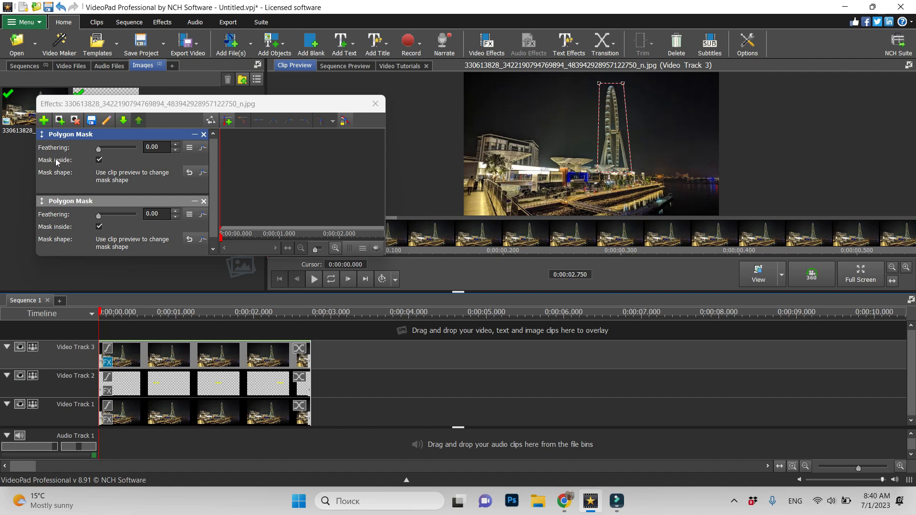
# Turn off Mask inside for the Ferris wheel mask and add a Transparency effect with 0% opacity
pyautogui.click(99, 160)
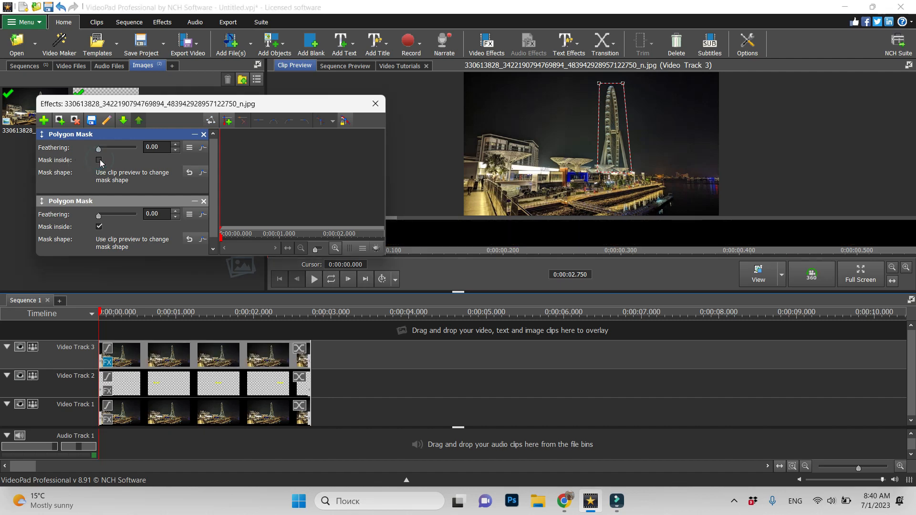
pyautogui.click(43, 121)
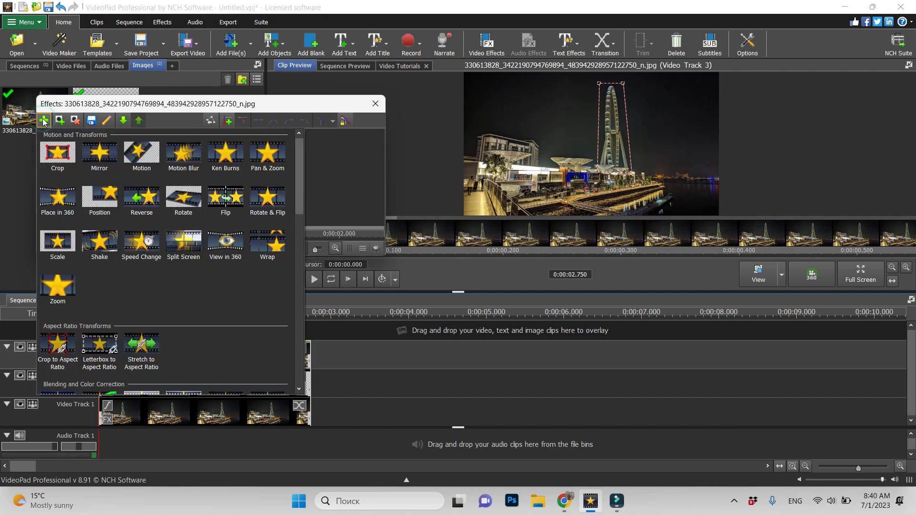
pyautogui.scroll(-2, 157, 258)
pyautogui.scroll(-2, 158, 257)
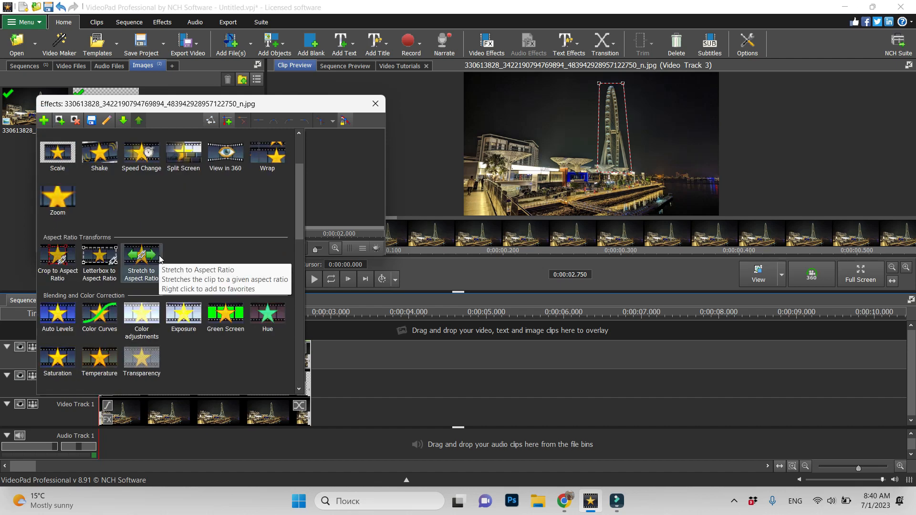
pyautogui.scroll(-2, 152, 260)
pyautogui.click(142, 322)
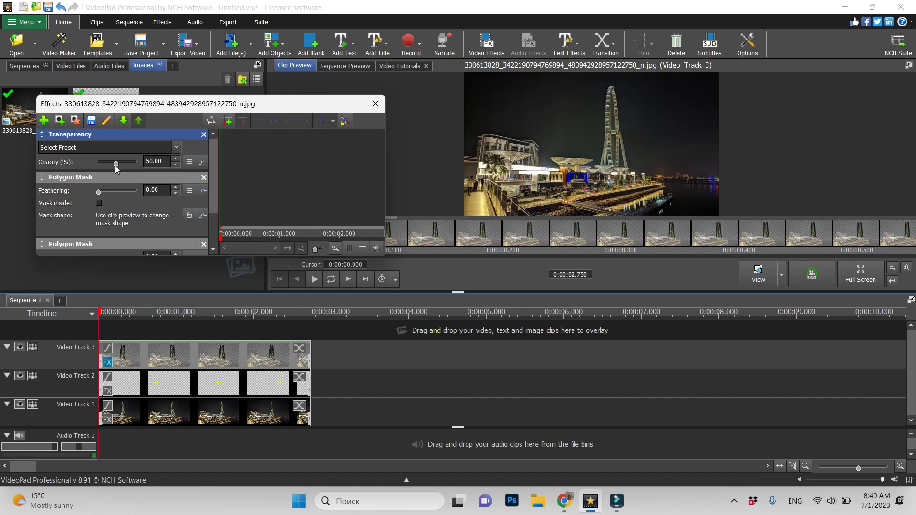
pyautogui.moveTo(116, 165); pyautogui.dragTo(82, 164)
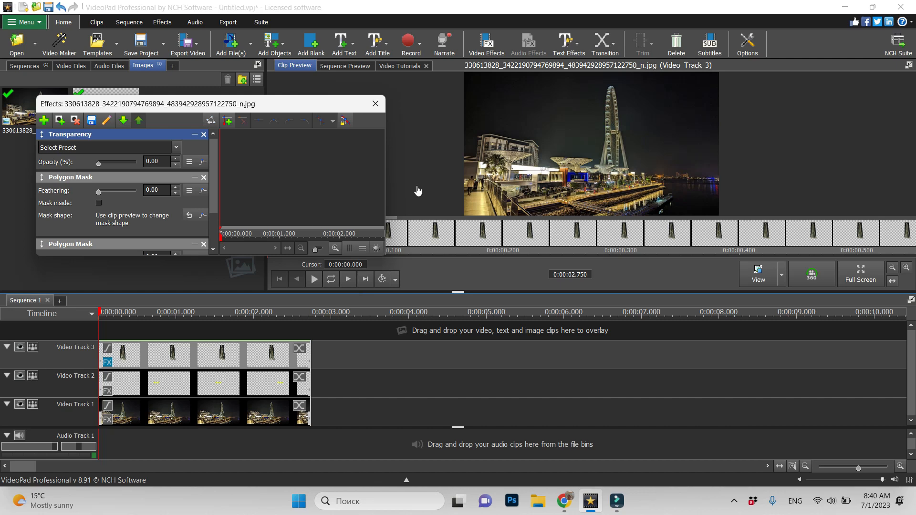
# Close the effects window, play back the text passing behind the Ferris wheel, and return the playhead to the start
pyautogui.click(375, 104)
pyautogui.click(316, 279)
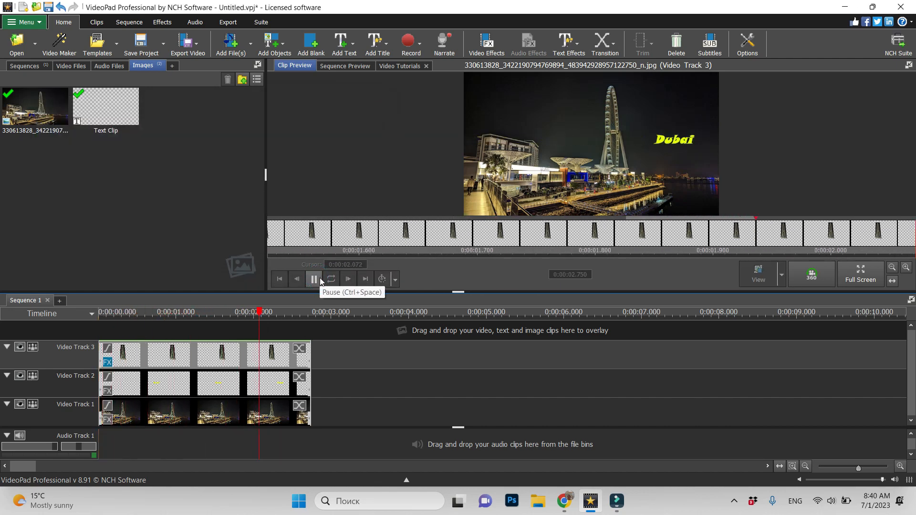
pyautogui.moveTo(314, 314); pyautogui.dragTo(81, 320)
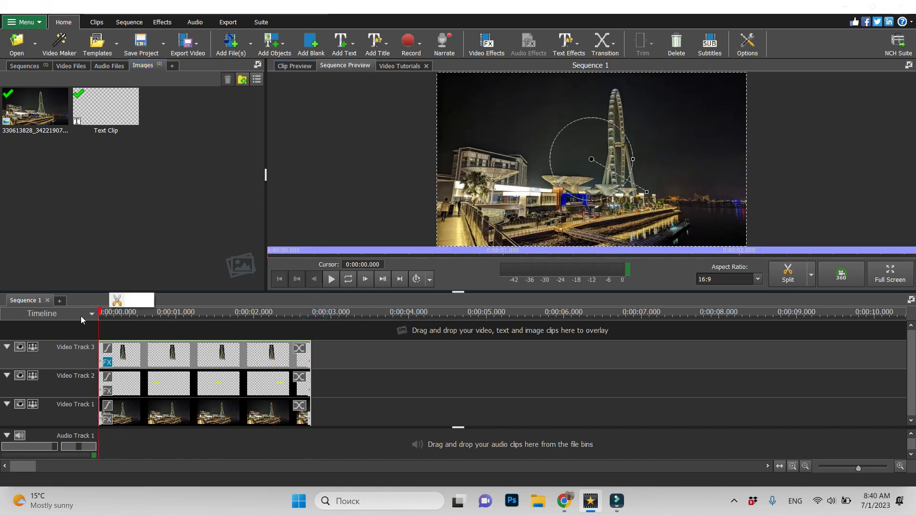
# Play the sequence in full screen to check the text's movement, and leave the full-screen preview at the end
pyautogui.click(892, 272)
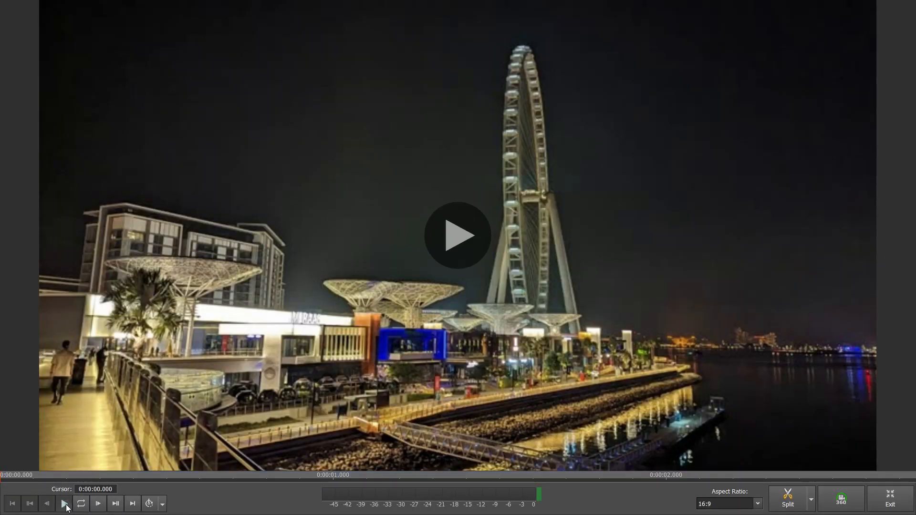
pyautogui.click(65, 504)
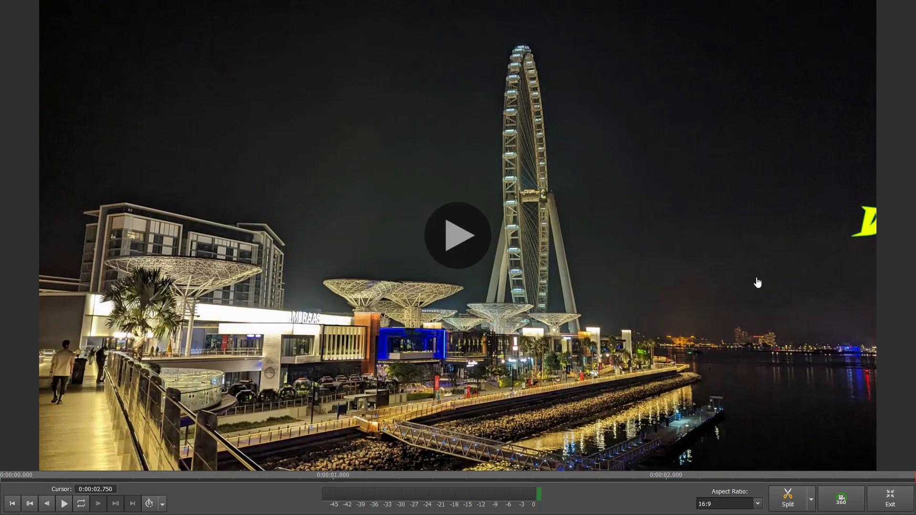
pyautogui.click(890, 499)
# Slow the text clip on Video Track 2 by setting its clip speed to 5%
pyautogui.rightClick(254, 387)
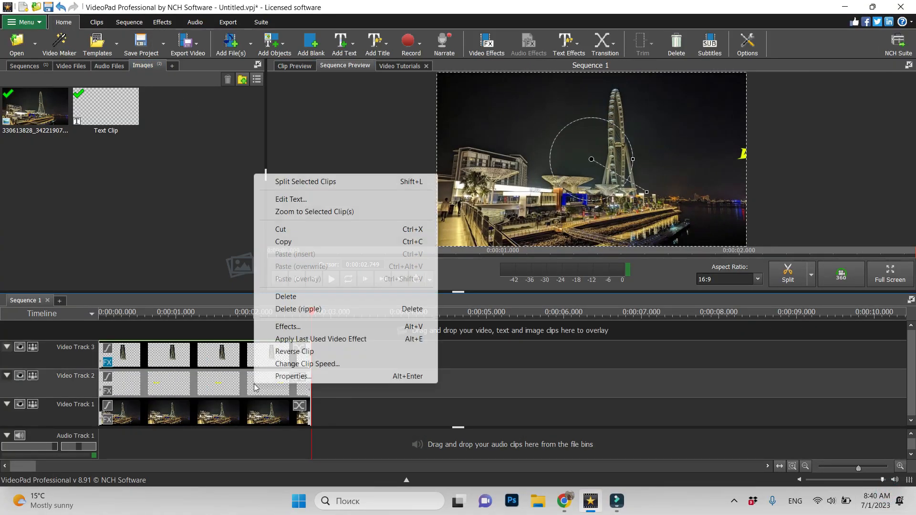
pyautogui.click(298, 362)
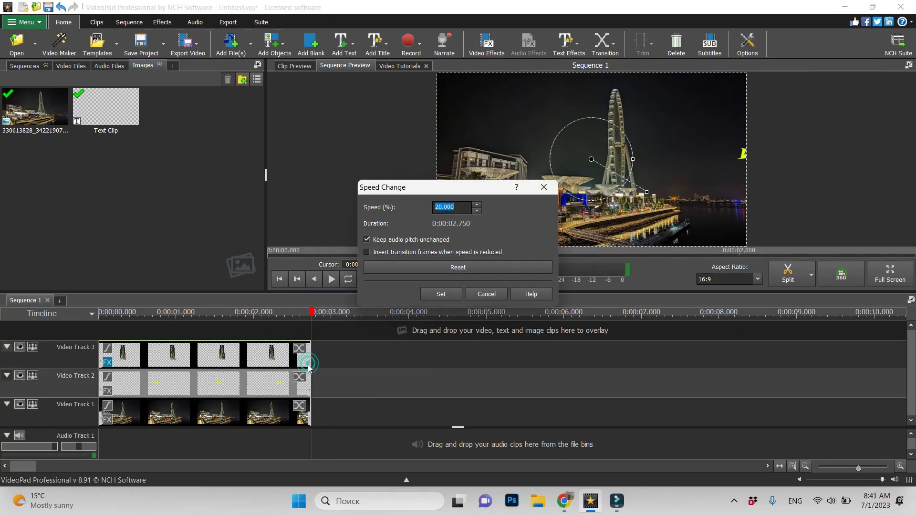
pyautogui.click(440, 207)
pyautogui.click(441, 207)
pyautogui.press('BackSpace')
pyautogui.write('5')
pyautogui.click(441, 294)
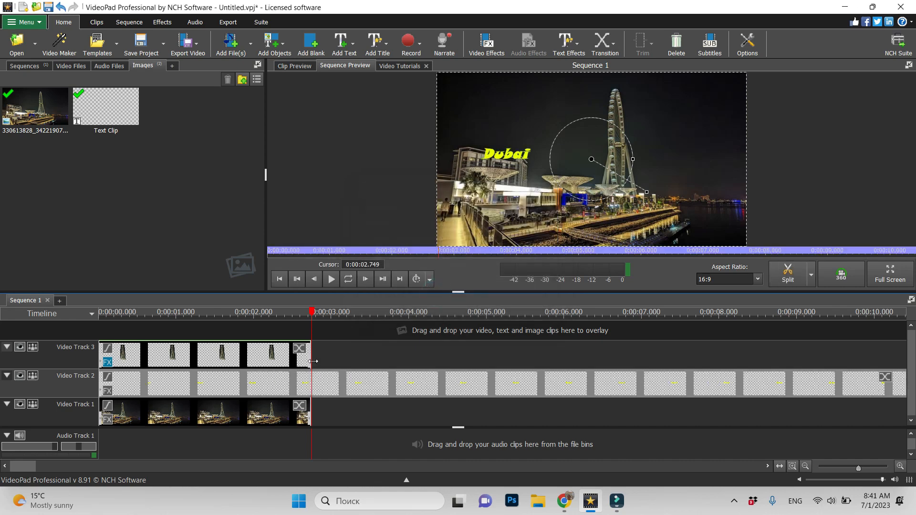
# Extend the image clips on Video Track 3 and Video Track 1 to end level with the text clip
pyautogui.moveTo(858, 469); pyautogui.dragTo(853, 469)
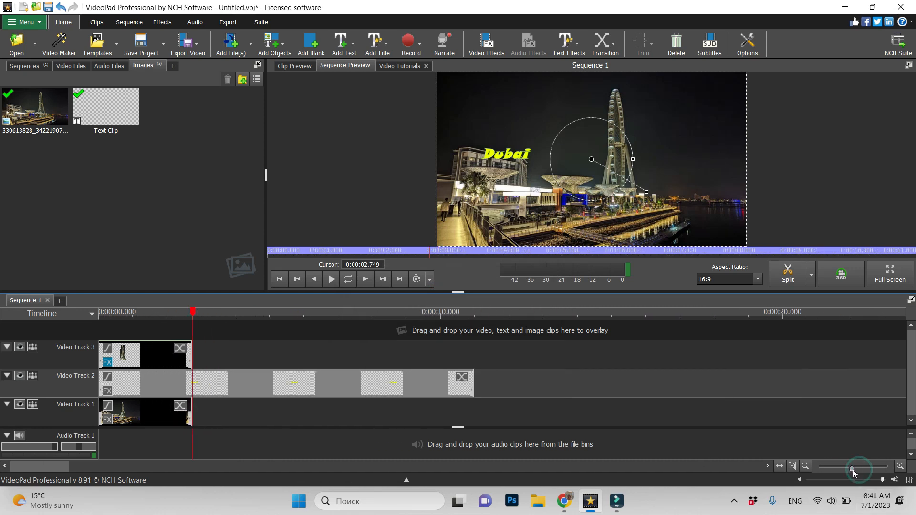
pyautogui.click(177, 355)
pyautogui.click(193, 314)
pyautogui.moveTo(192, 314); pyautogui.dragTo(164, 314)
pyautogui.moveTo(190, 356); pyautogui.dragTo(472, 365)
pyautogui.moveTo(191, 413); pyautogui.dragTo(472, 414)
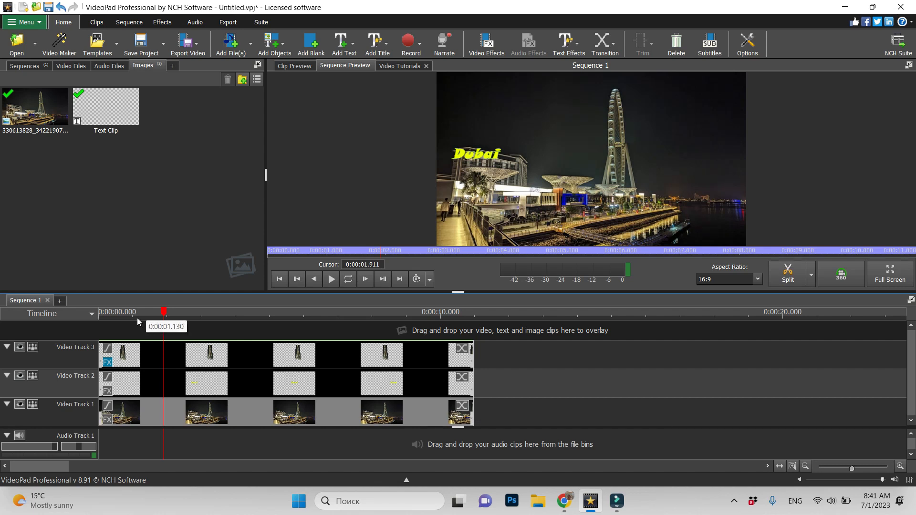
# Return the playhead to the start and play the sequence to check the slower text
pyautogui.moveTo(163, 310); pyautogui.dragTo(92, 328)
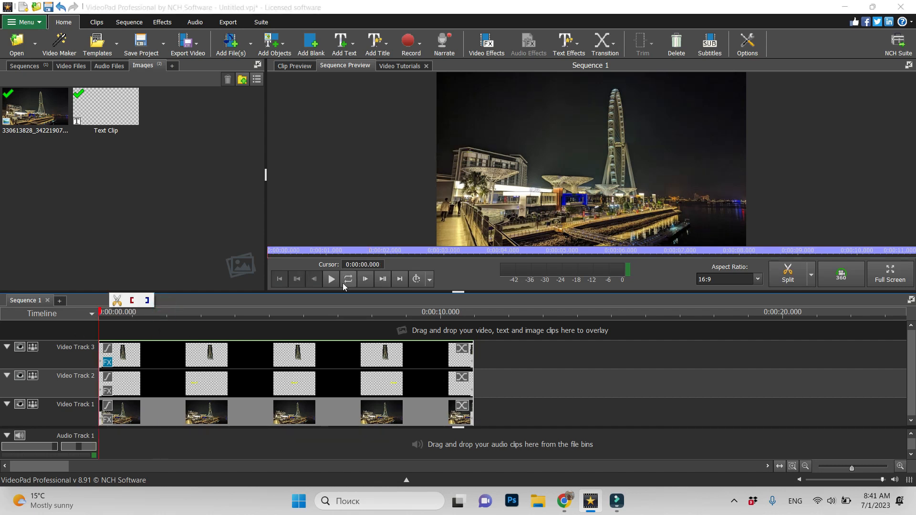
pyautogui.click(332, 280)
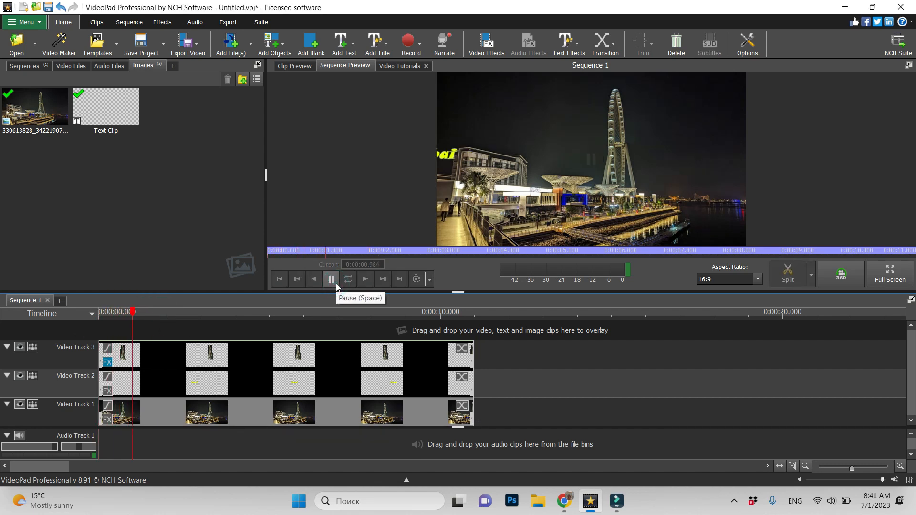